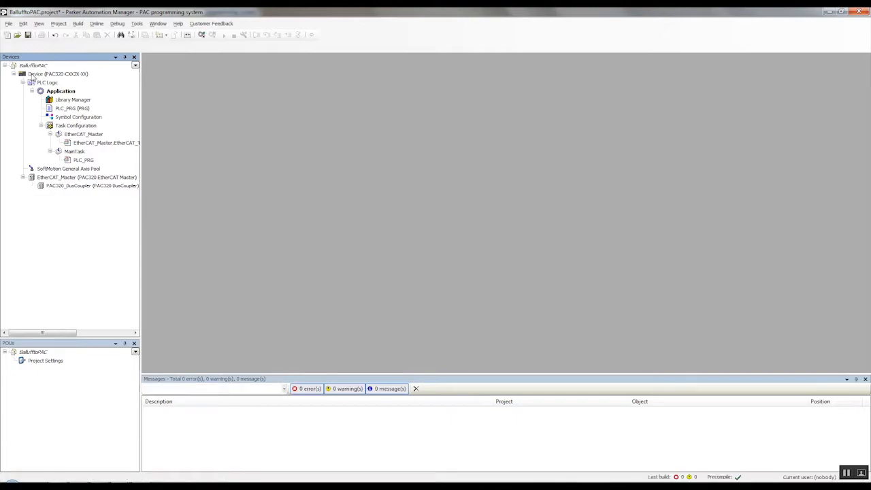
Scan the network from the PAC320 device's communication settings and set PAC00905501C815 under Gateway-1 as the active controller.
{"action": "double_click", "coordinate": [30, 75]}
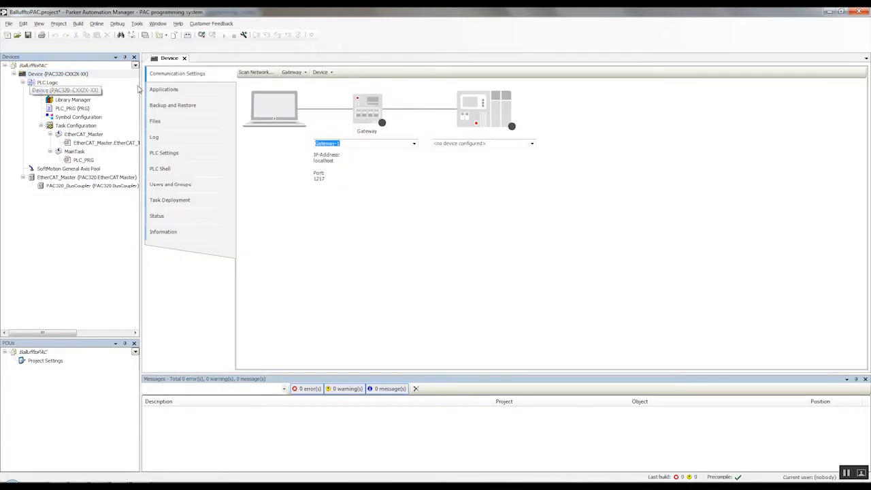
{"action": "left_click", "coordinate": [257, 73]}
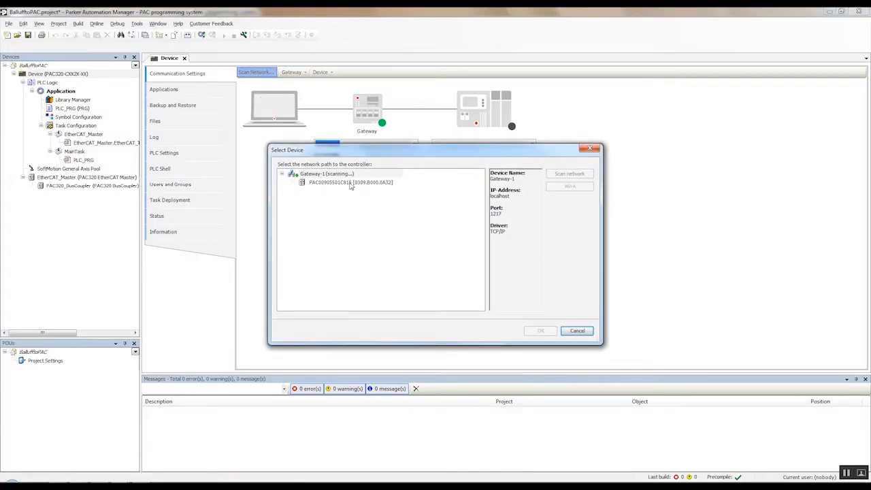
{"action": "left_click", "coordinate": [350, 185]}
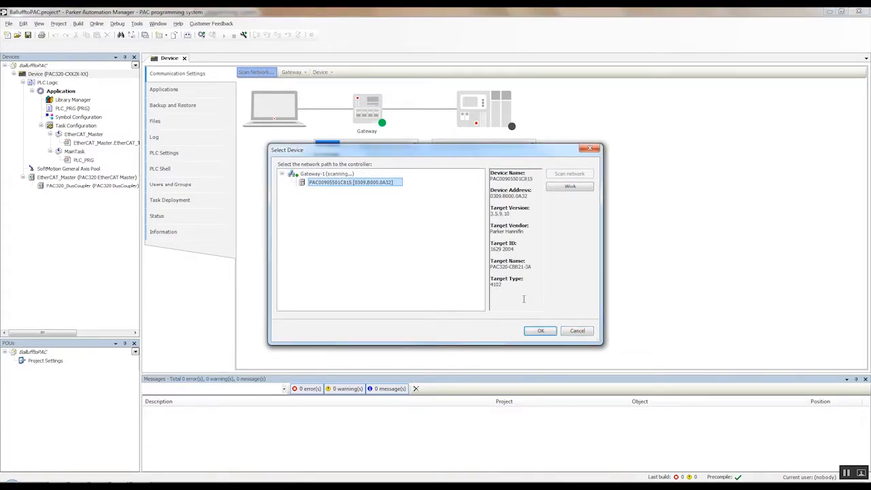
{"action": "left_click", "coordinate": [540, 331]}
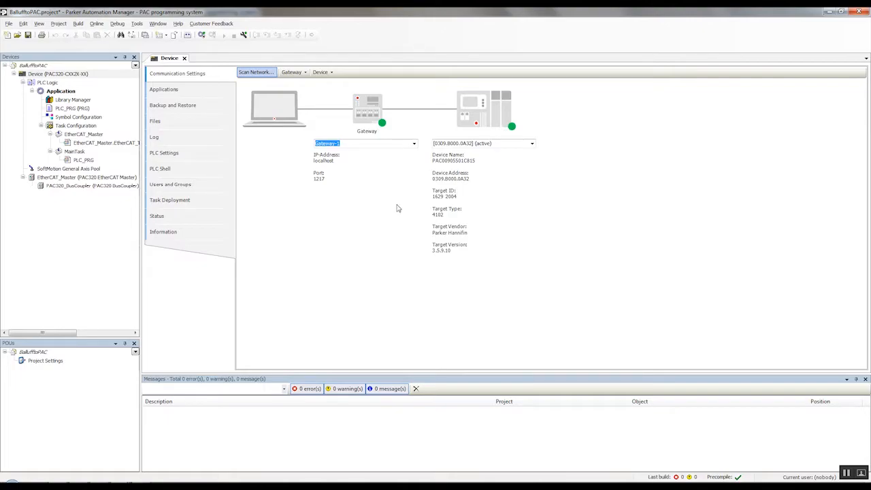
Install the device description Balluff BNI ECT-508-105-Z015 ECS V3.0.0 IO-Link-Master.xml from the desktop's Balluff folder into the device repository.
{"action": "left_click", "coordinate": [137, 24]}
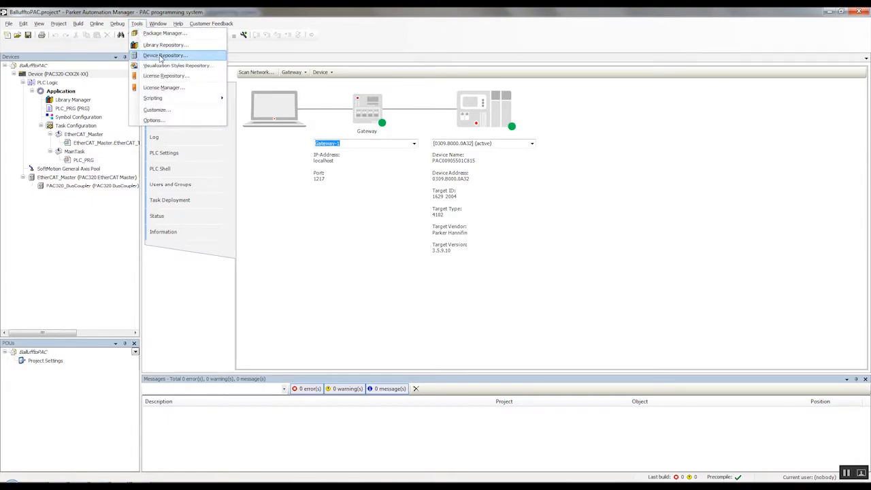
{"action": "left_click", "coordinate": [161, 57]}
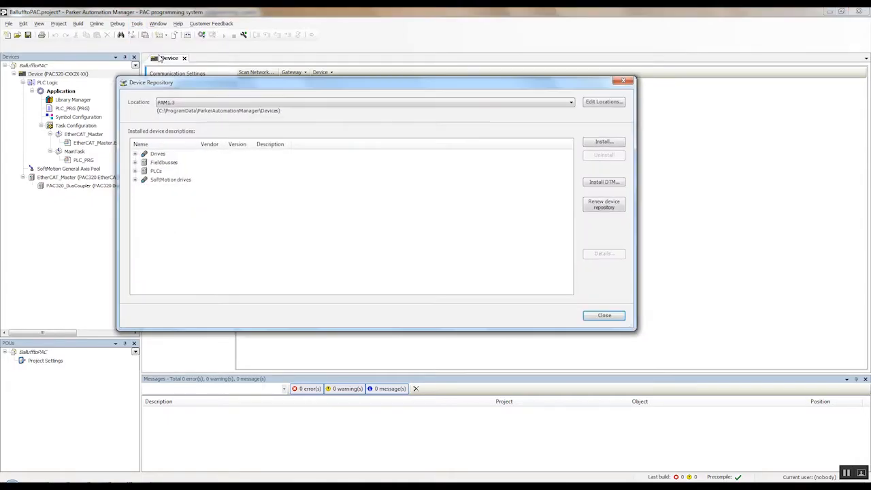
{"action": "left_click", "coordinate": [597, 143]}
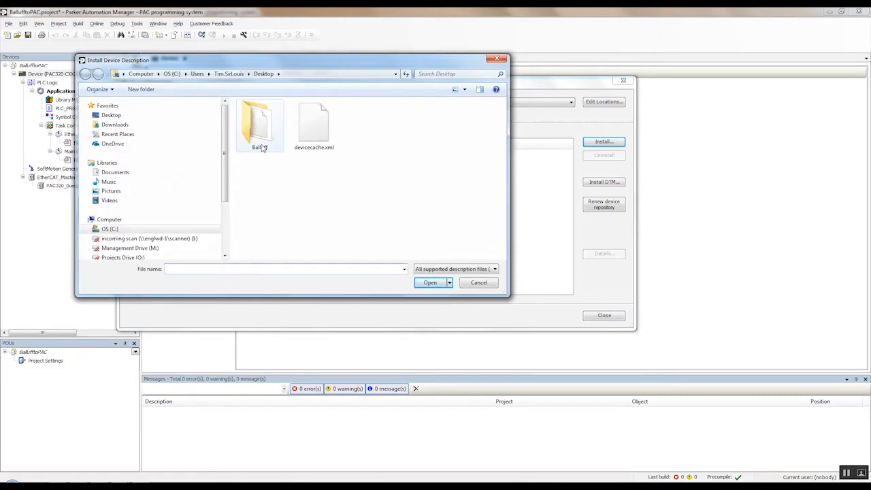
{"action": "double_click", "coordinate": [258, 136]}
{"action": "left_click", "coordinate": [268, 117]}
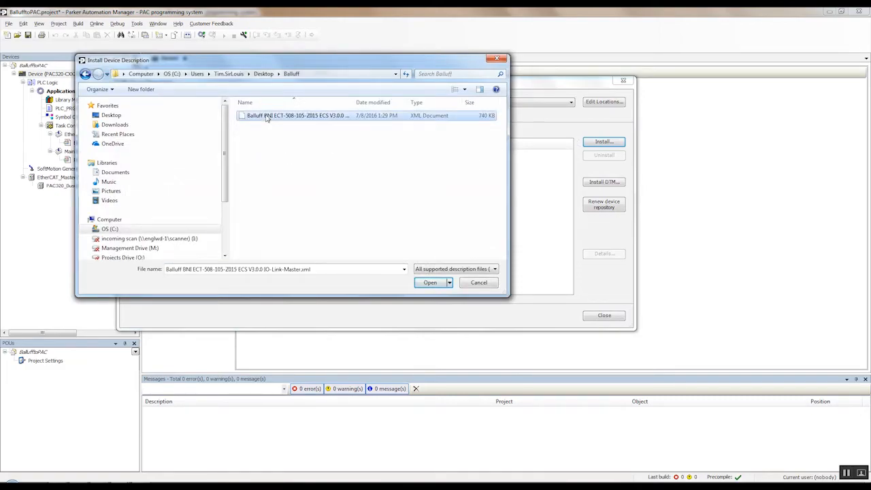
{"action": "left_click", "coordinate": [428, 282]}
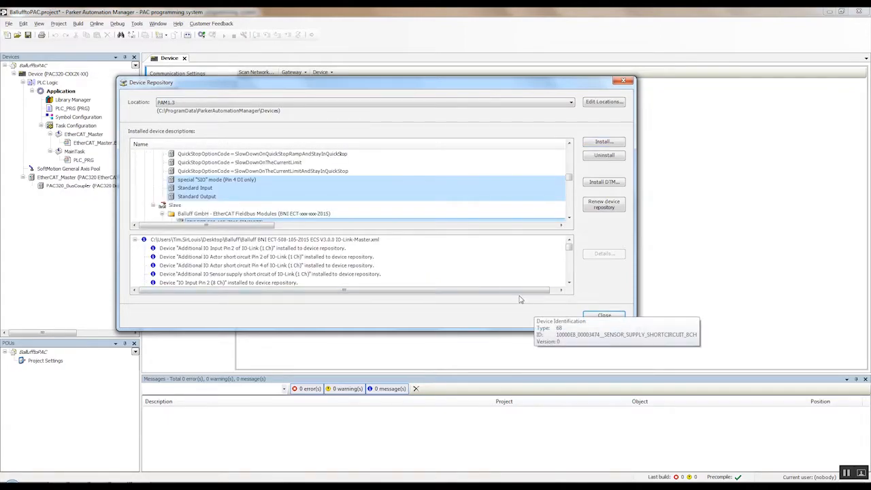
{"action": "left_click", "coordinate": [596, 315]}
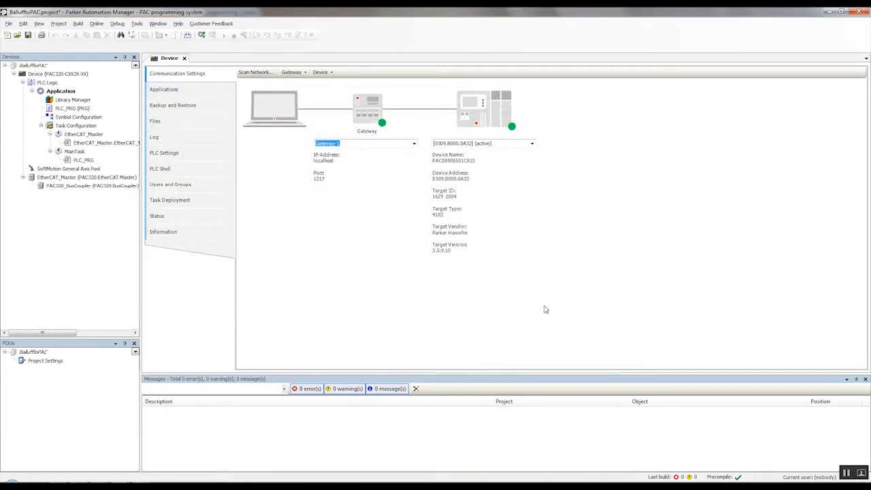
Scan for devices on EtherCAT_Master and copy the BNI_ECT_508_105_Z015 module into the project.
{"action": "left_click", "coordinate": [61, 178]}
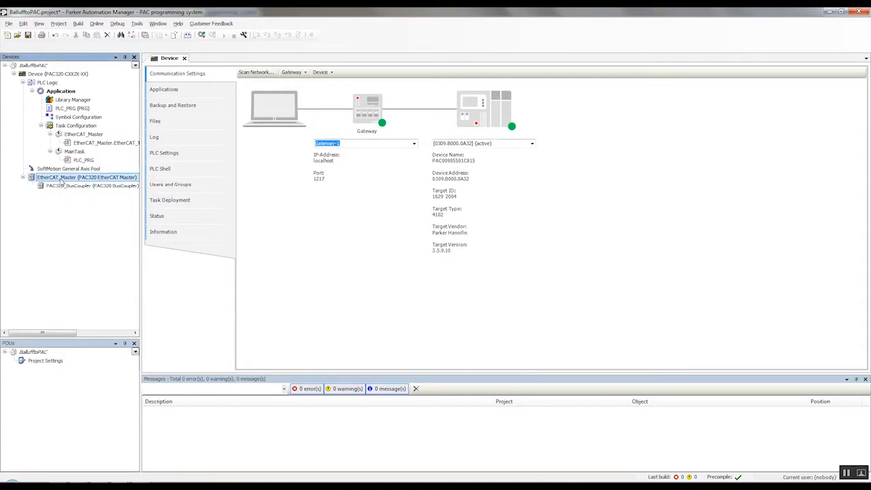
{"action": "right_click", "coordinate": [61, 180]}
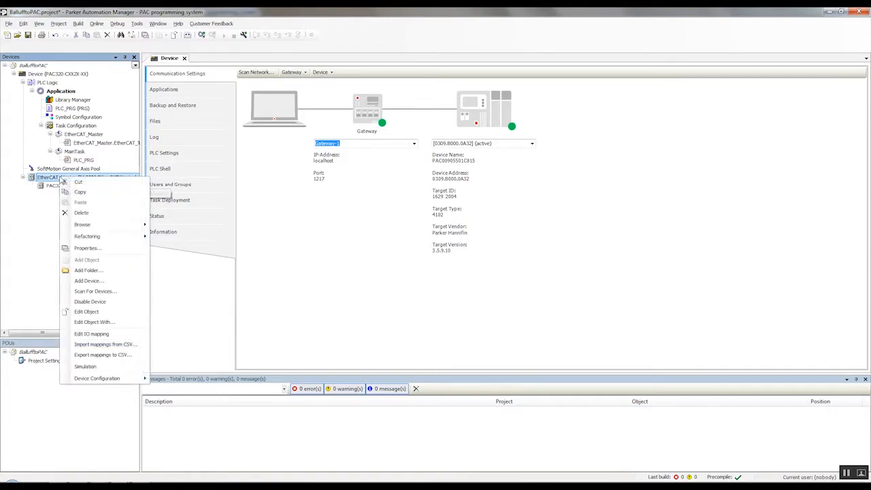
{"action": "left_click", "coordinate": [106, 292]}
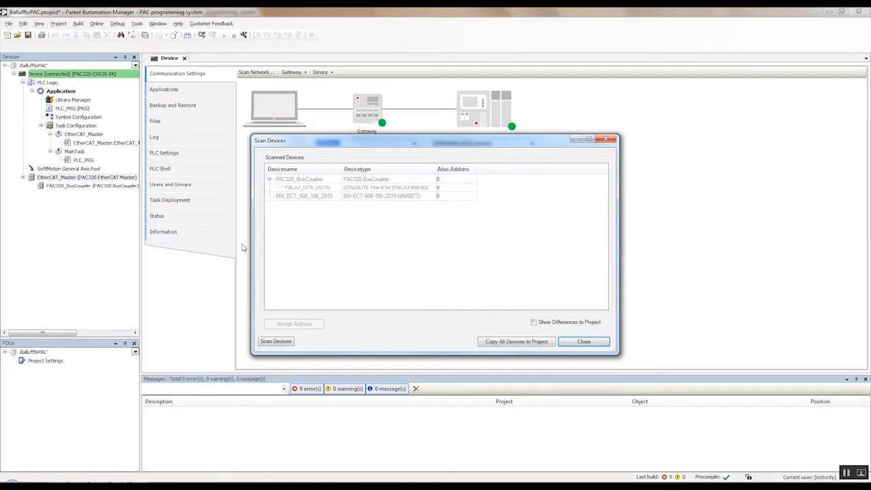
{"action": "left_click", "coordinate": [294, 198]}
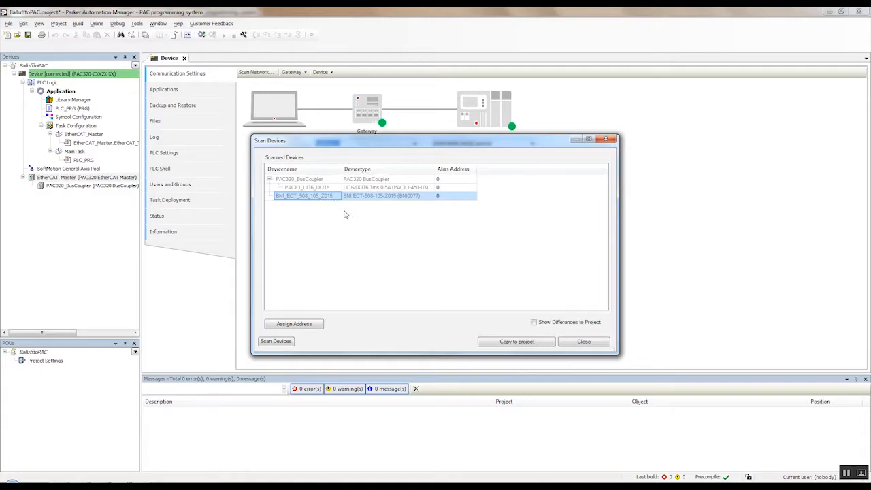
{"action": "left_click", "coordinate": [510, 344]}
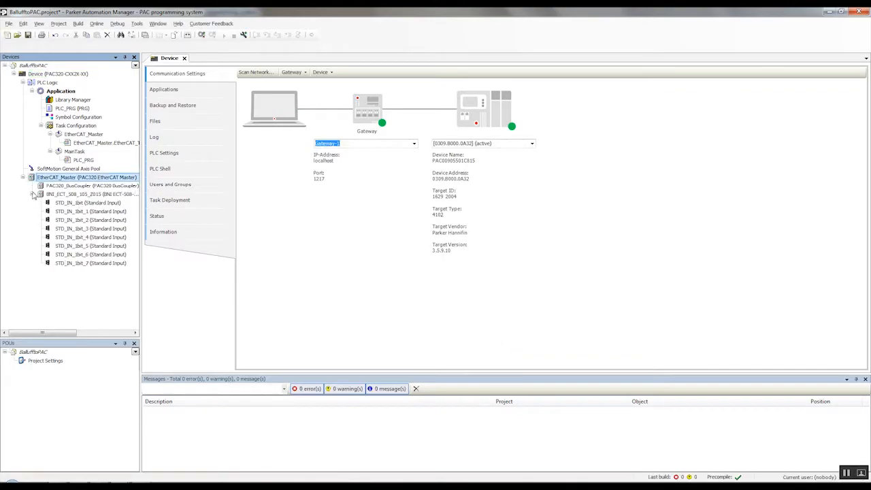
For the Balluff module's first slot, STD_IN_1bit, choose the plug-in device IO-Link 2 Byte Process Data Input / 8 Byte Process Data Output.
{"action": "left_click", "coordinate": [63, 196]}
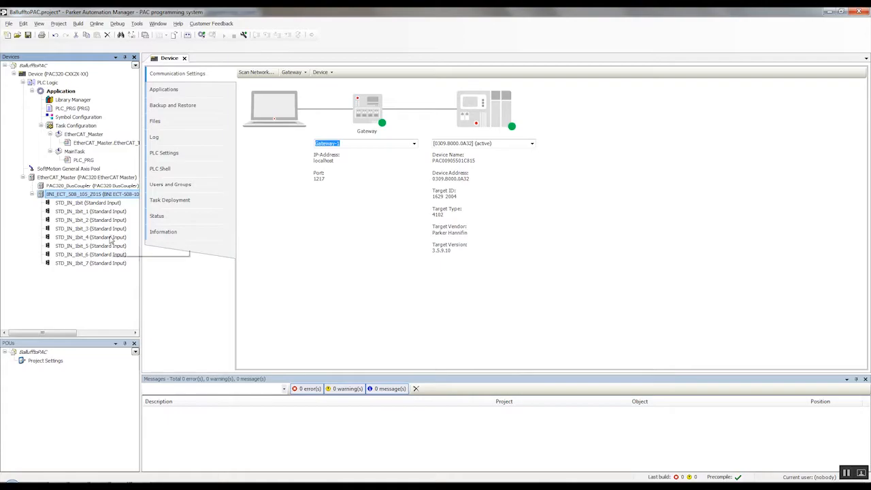
{"action": "left_click", "coordinate": [78, 204]}
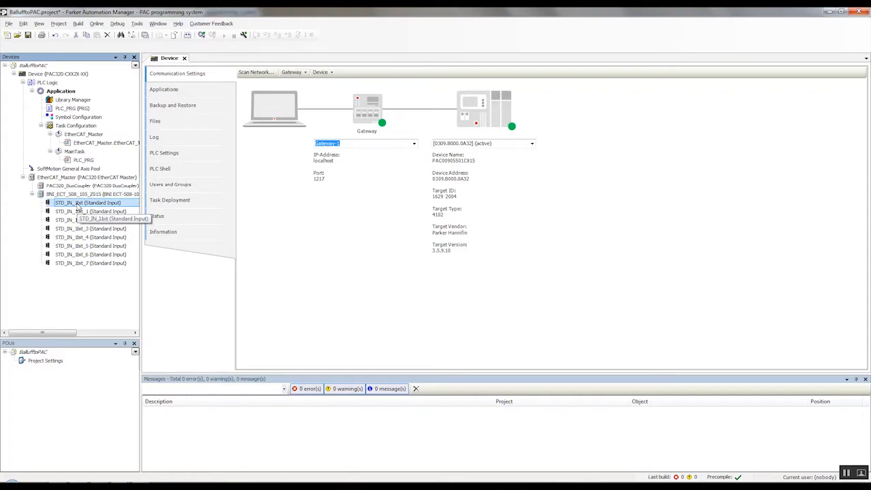
{"action": "right_click", "coordinate": [79, 206]}
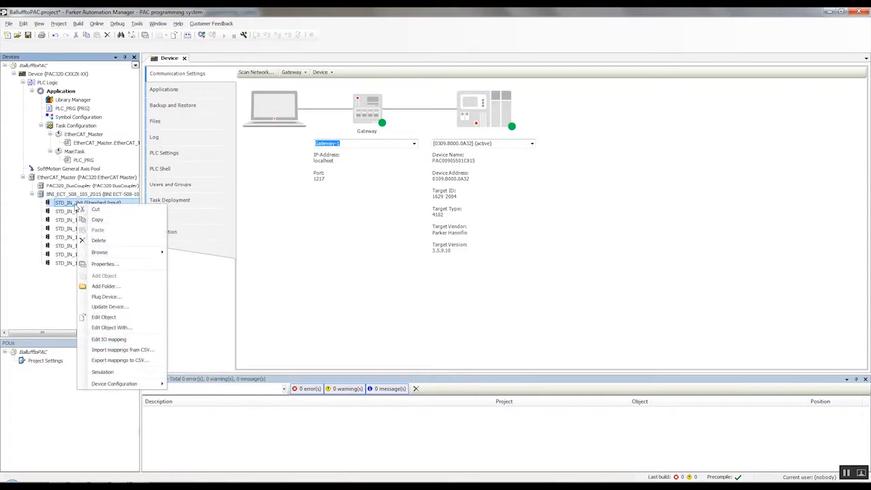
{"action": "left_click", "coordinate": [107, 297]}
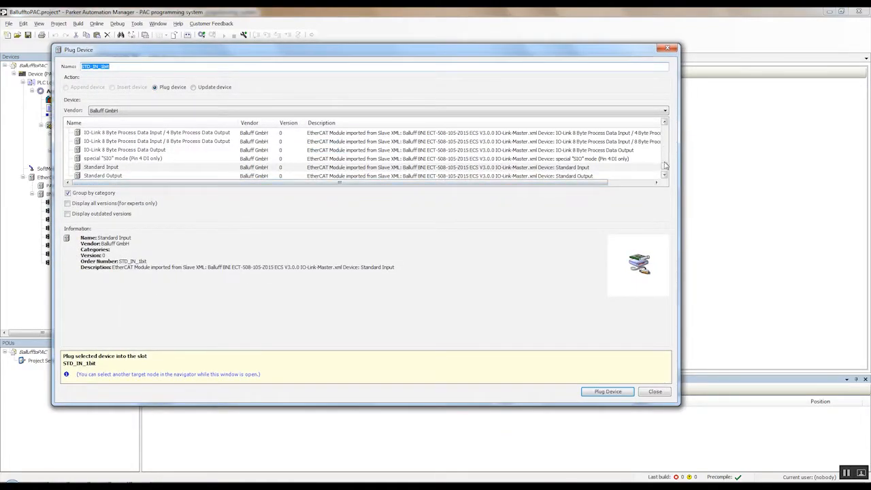
{"action": "scroll", "coordinate": [665, 169], "scroll_direction": "down", "scroll_amount": 1}
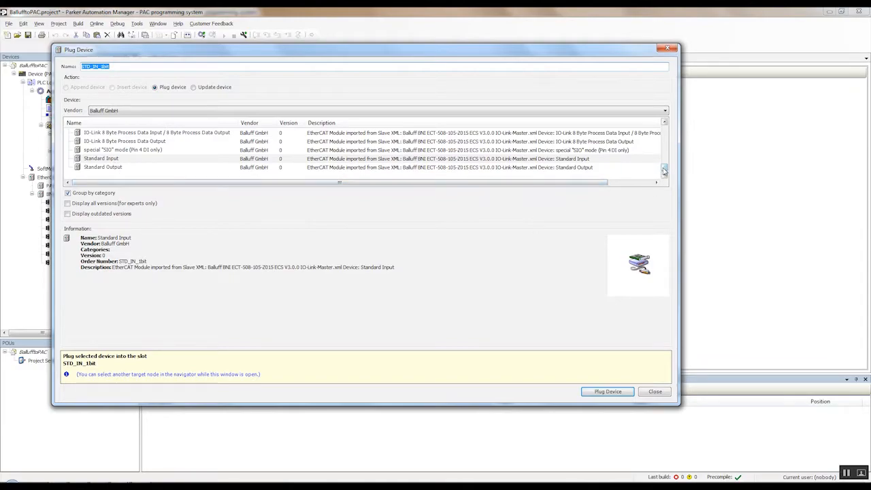
{"action": "left_click_drag", "start_coordinate": [665, 169], "coordinate": [666, 131]}
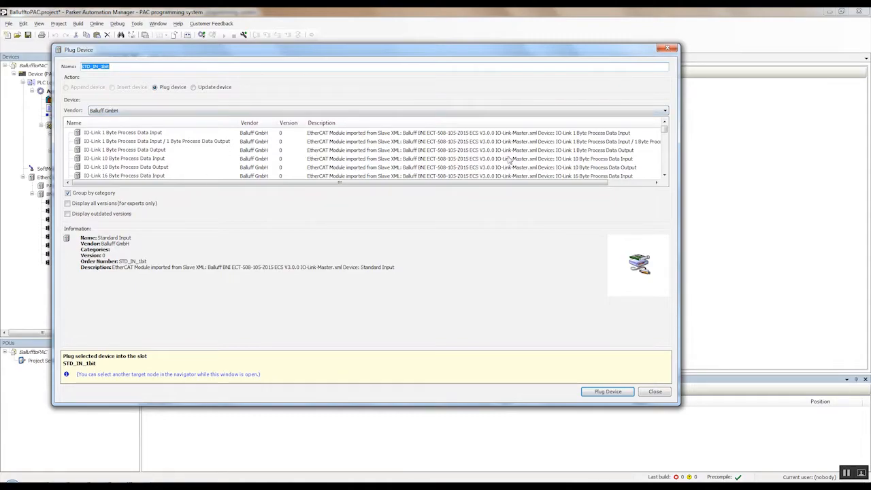
{"action": "left_click", "coordinate": [664, 176]}
{"action": "left_click", "coordinate": [665, 175]}
{"action": "left_click", "coordinate": [664, 175]}
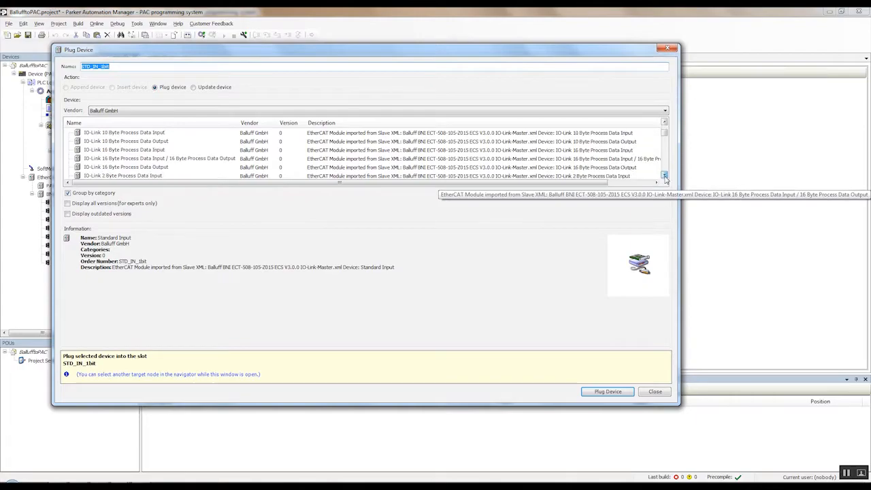
{"action": "left_click", "coordinate": [664, 175]}
{"action": "left_click", "coordinate": [664, 176]}
{"action": "left_click", "coordinate": [664, 175]}
{"action": "left_click", "coordinate": [665, 176]}
{"action": "left_click", "coordinate": [665, 176]}
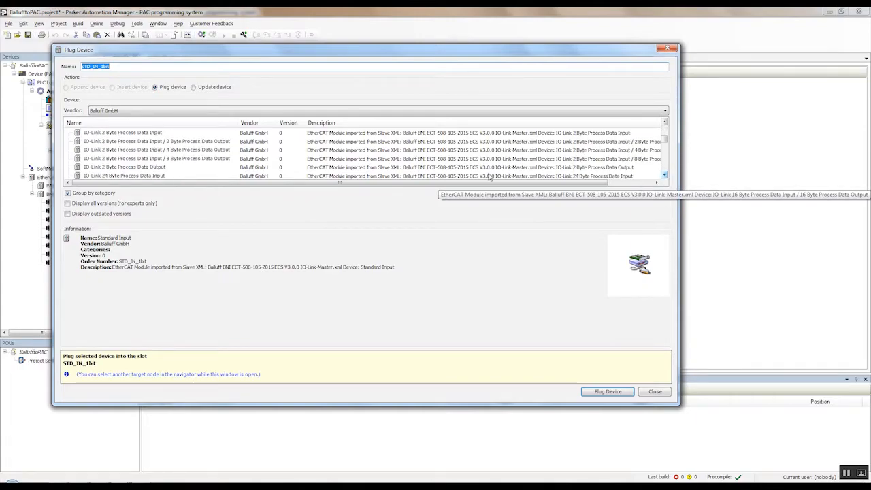
{"action": "left_click", "coordinate": [126, 158]}
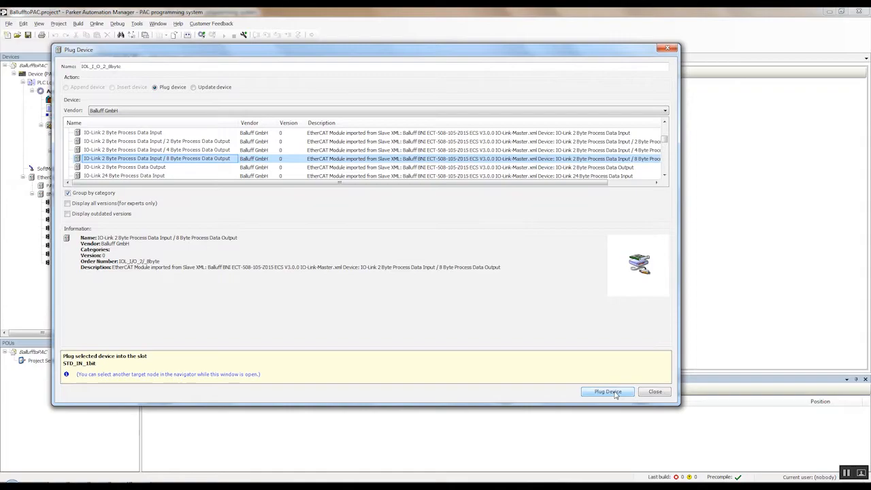
Name the chosen IO-Link device SmartLight and plug it into the slot.
{"action": "left_click", "coordinate": [135, 66]}
{"action": "double_click", "coordinate": [136, 66]}
{"action": "type", "text": "SmartLight"}
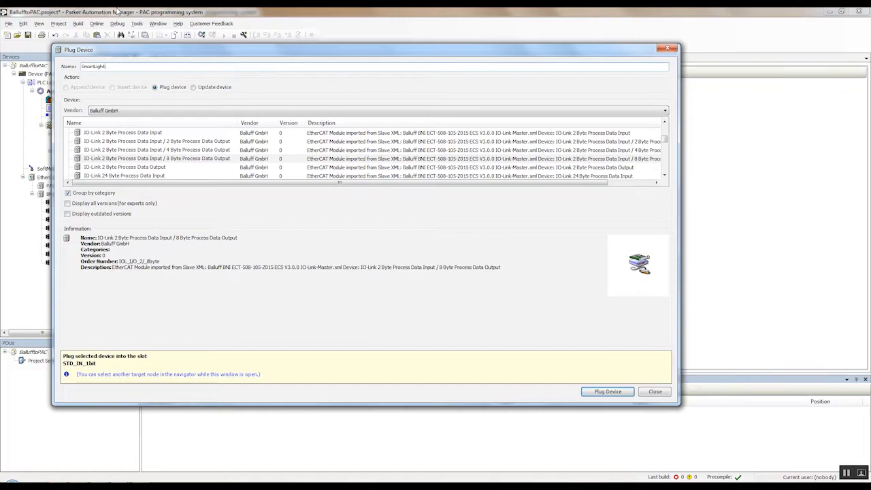
{"action": "key", "text": "Return"}
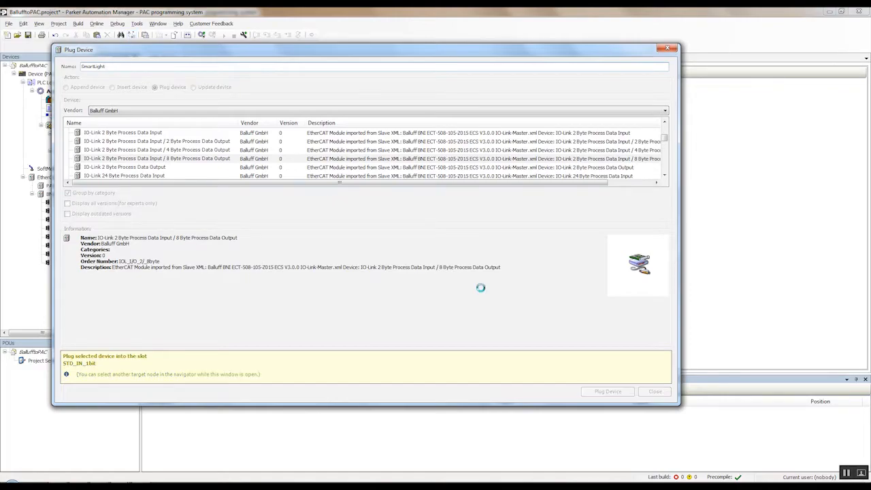
{"action": "left_click", "coordinate": [656, 393]}
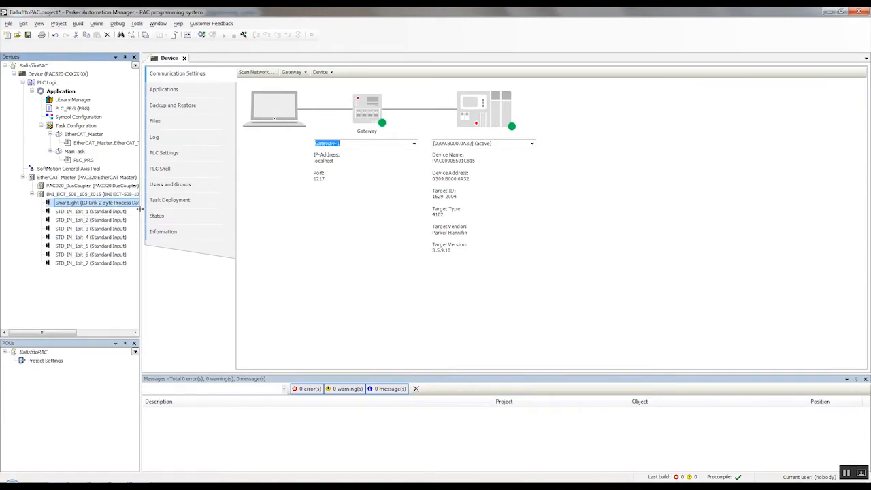
Widen the device tree and view the EtherCAT I/O mapping of the BNI_ECT_508_105_Z015 module.
{"action": "left_click_drag", "start_coordinate": [141, 209], "coordinate": [174, 209]}
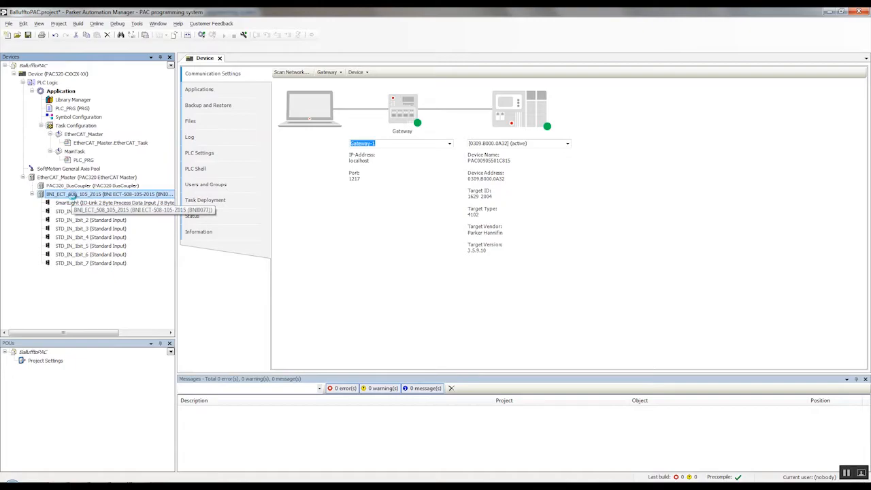
{"action": "double_click", "coordinate": [73, 194]}
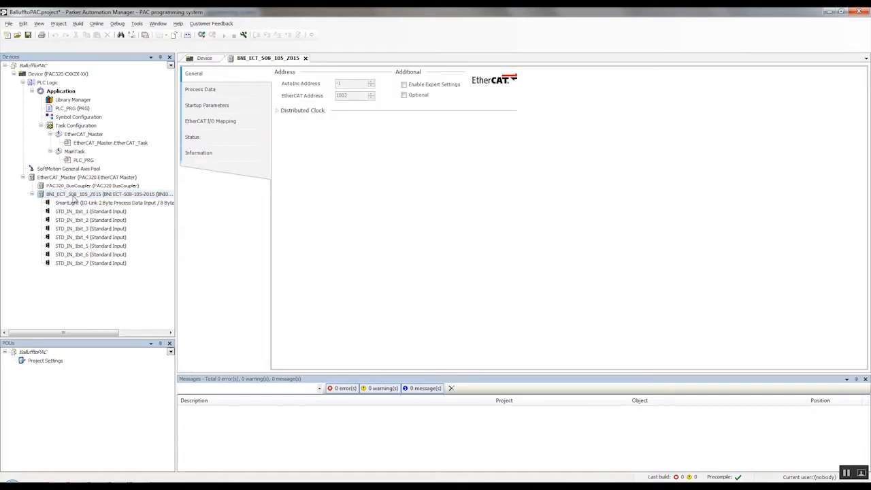
{"action": "left_click", "coordinate": [212, 123]}
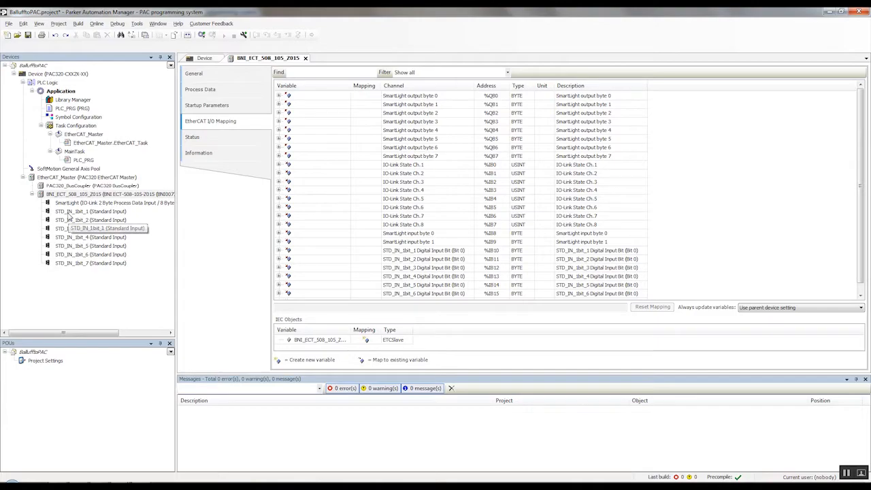
Plug an IO-Link 2 Byte Process Data Input device named PressureSensor into the slot STD_IN_1bit_1.
{"action": "left_click", "coordinate": [69, 214]}
{"action": "right_click", "coordinate": [68, 215]}
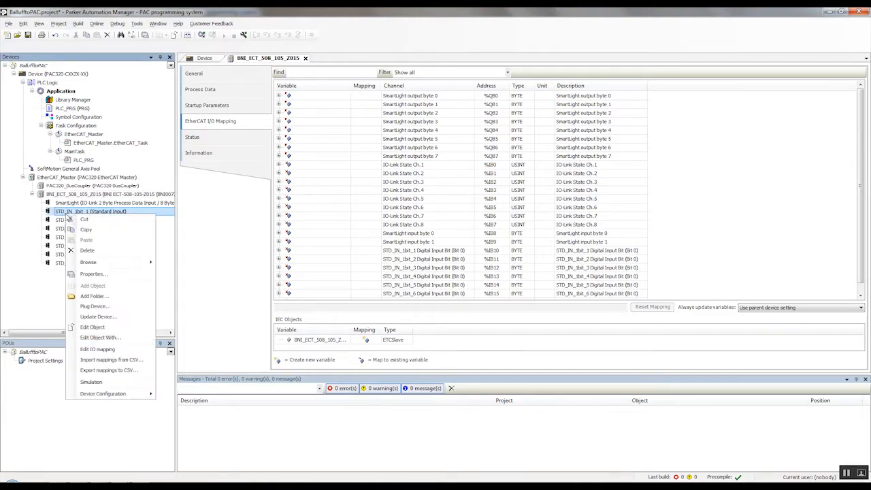
{"action": "left_click", "coordinate": [96, 307]}
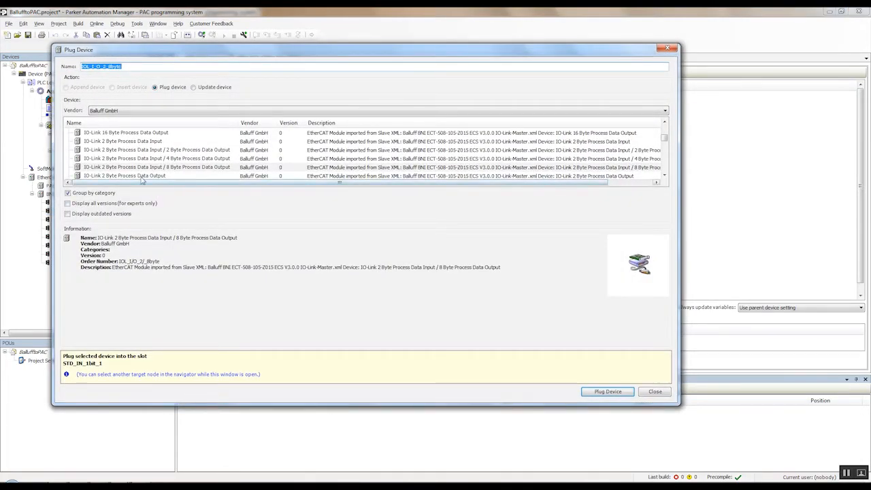
{"action": "left_click", "coordinate": [148, 142]}
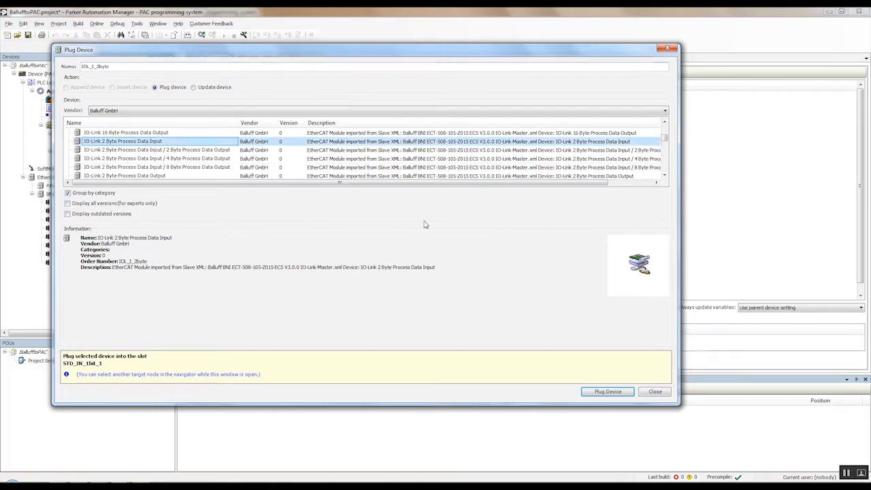
{"action": "double_click", "coordinate": [117, 66]}
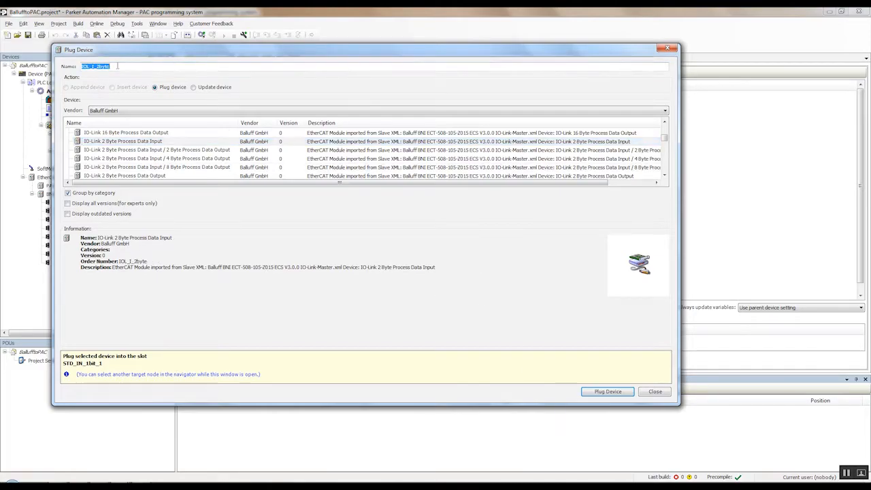
{"action": "type", "text": "PressureS"}
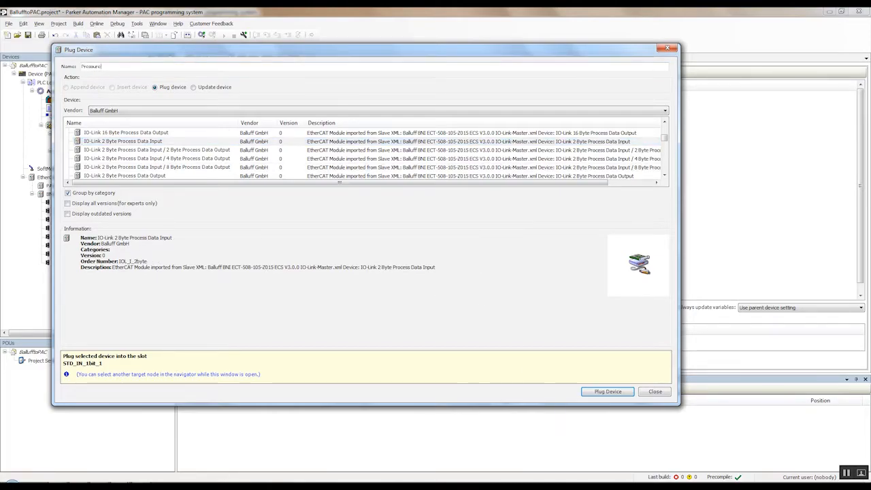
{"action": "type", "text": "ensor"}
{"action": "left_click", "coordinate": [605, 393]}
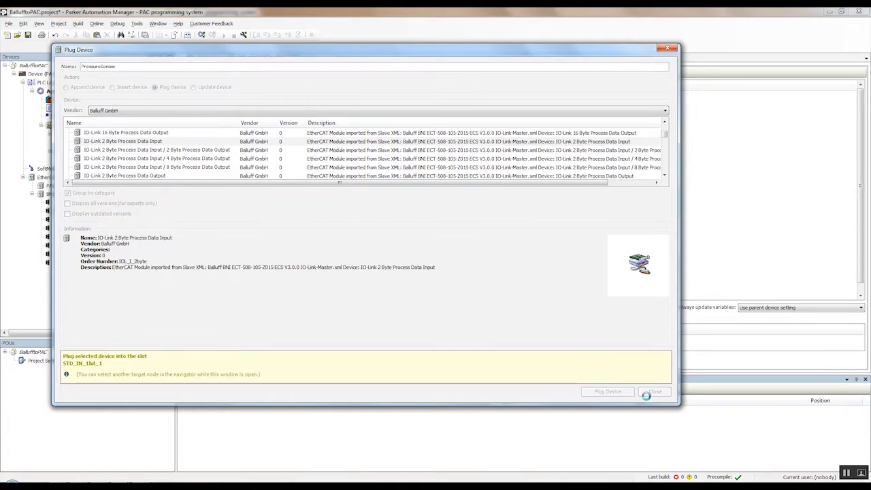
{"action": "left_click", "coordinate": [654, 392]}
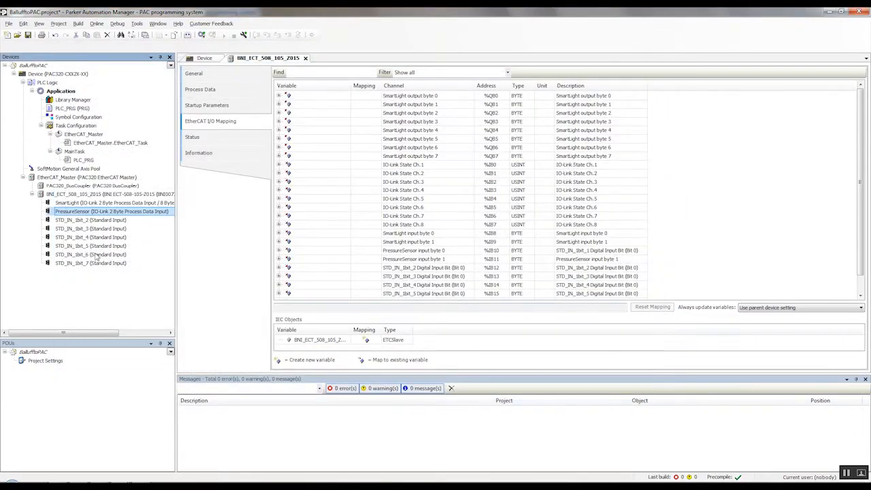
For the slot STD_IN_1bit_2, choose the plug-in device IO-Link 4 Byte Process Data Output.
{"action": "left_click", "coordinate": [79, 221]}
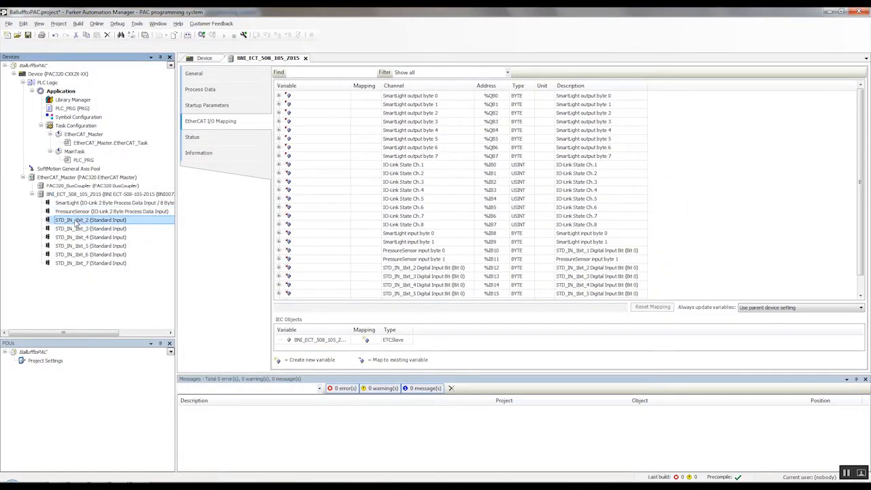
{"action": "right_click", "coordinate": [75, 227]}
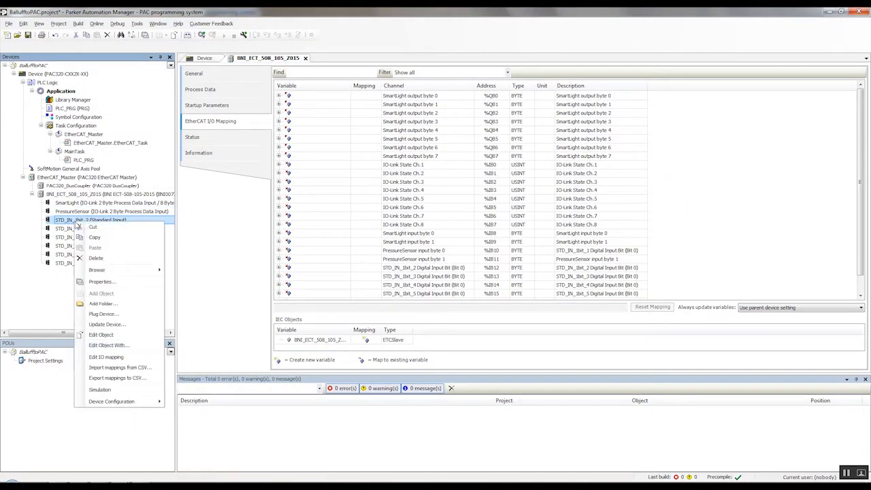
{"action": "left_click", "coordinate": [114, 311]}
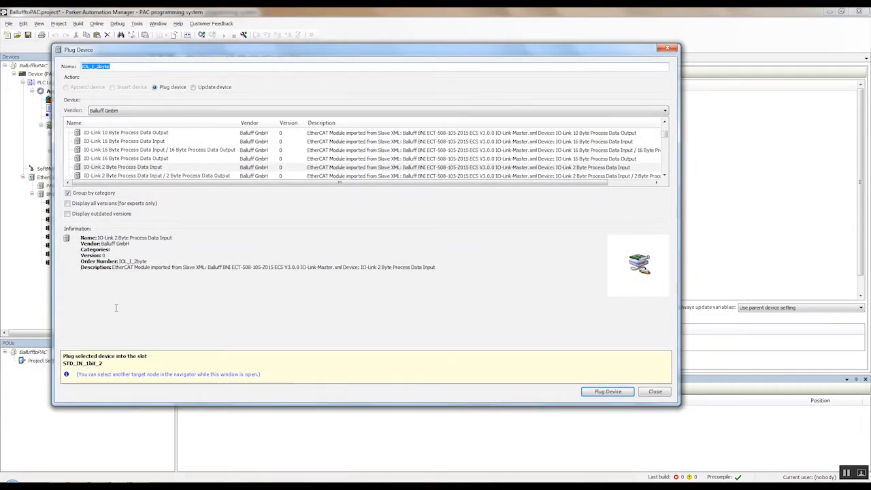
{"action": "left_click", "coordinate": [666, 159]}
{"action": "left_click", "coordinate": [666, 159]}
{"action": "left_click", "coordinate": [665, 159]}
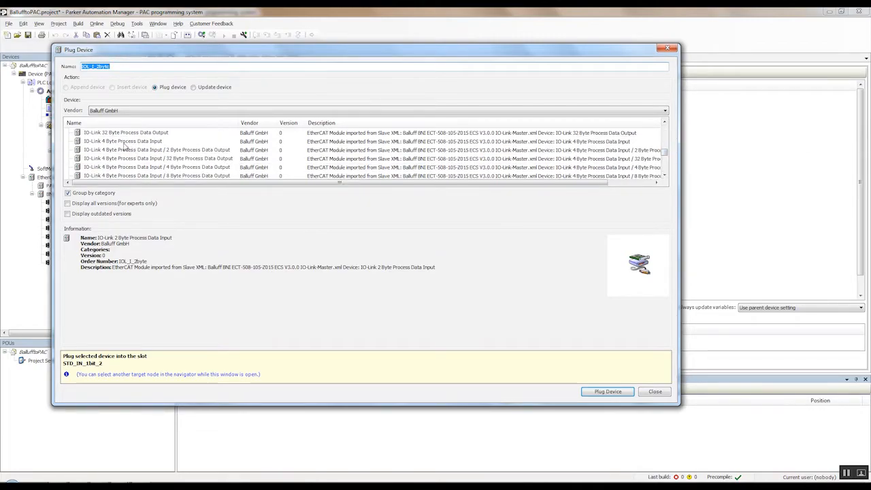
{"action": "left_click", "coordinate": [665, 176]}
{"action": "left_click", "coordinate": [665, 175]}
{"action": "left_click", "coordinate": [145, 168]}
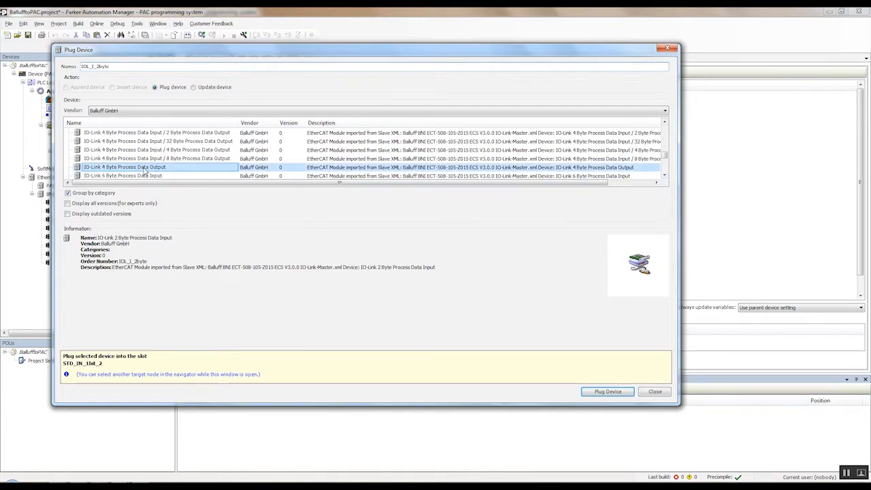
Name the chosen 4-byte output device ValvePlug and plug it into the slot.
{"action": "double_click", "coordinate": [146, 66]}
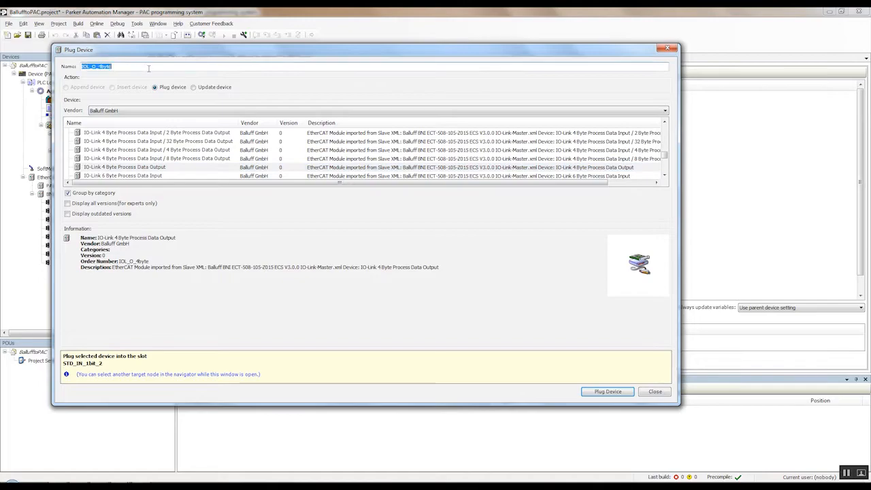
{"action": "type", "text": "Valve"}
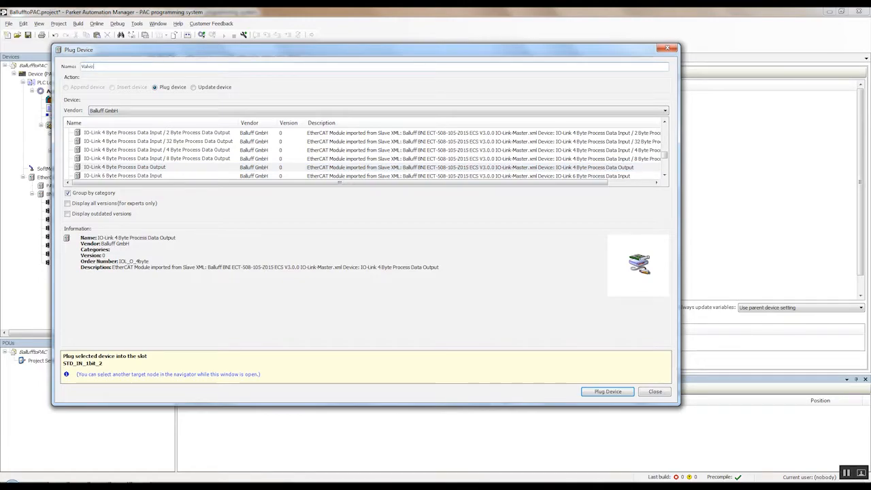
{"action": "type", "text": "Plug"}
{"action": "left_click", "coordinate": [603, 391]}
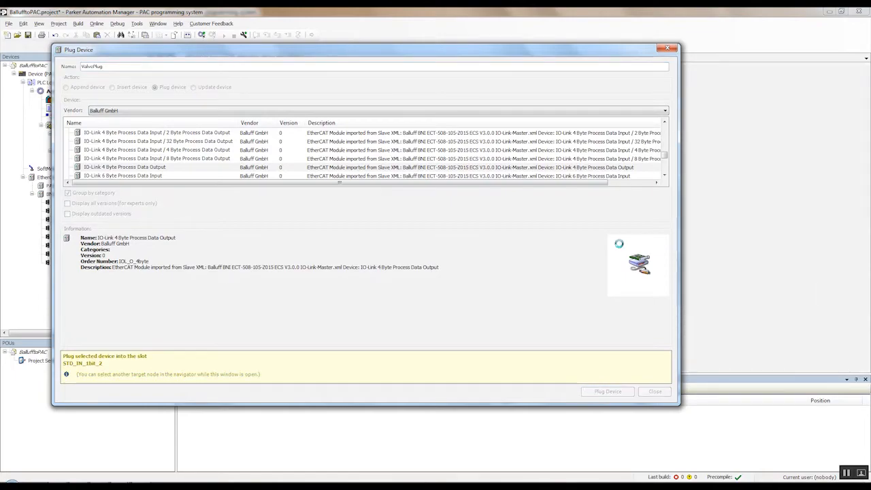
{"action": "left_click", "coordinate": [654, 391]}
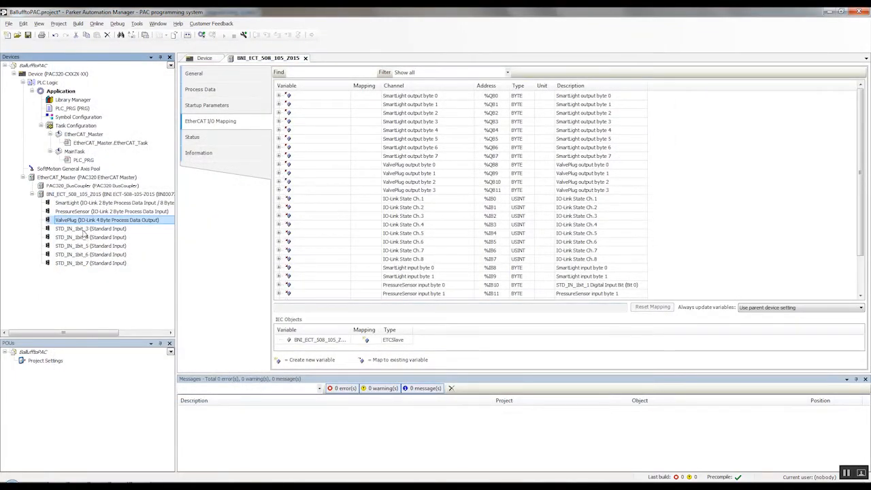
Plug an IO-Link 4 Byte Process Data Input device into the slot STD_IN_1bit_3 under its default name.
{"action": "left_click", "coordinate": [84, 229]}
{"action": "right_click", "coordinate": [84, 234]}
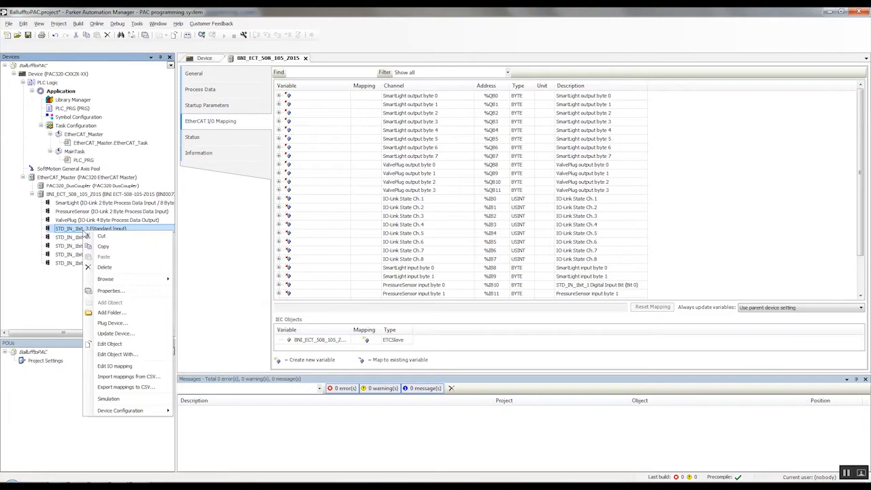
{"action": "left_click", "coordinate": [122, 323]}
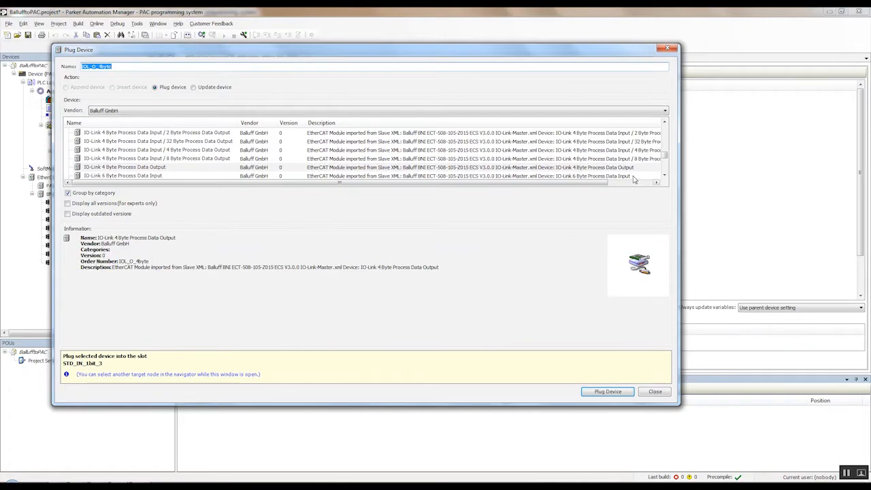
{"action": "left_click", "coordinate": [664, 123]}
{"action": "left_click", "coordinate": [664, 123]}
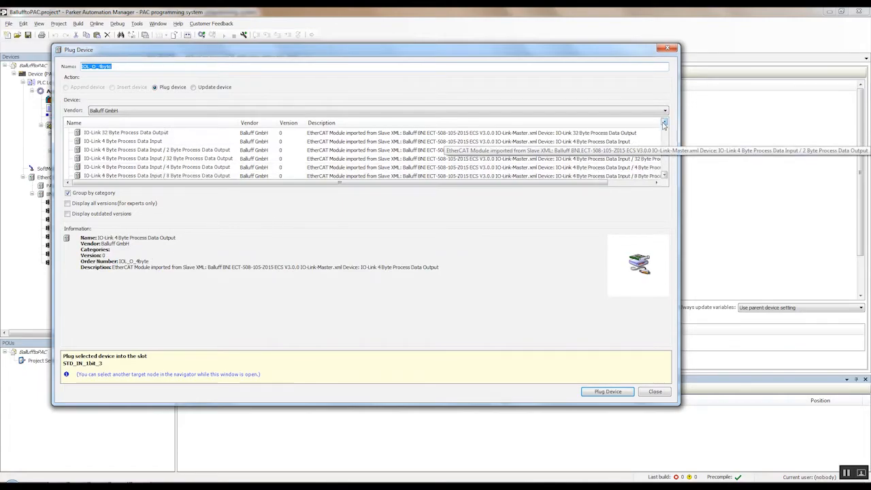
{"action": "left_click", "coordinate": [146, 142]}
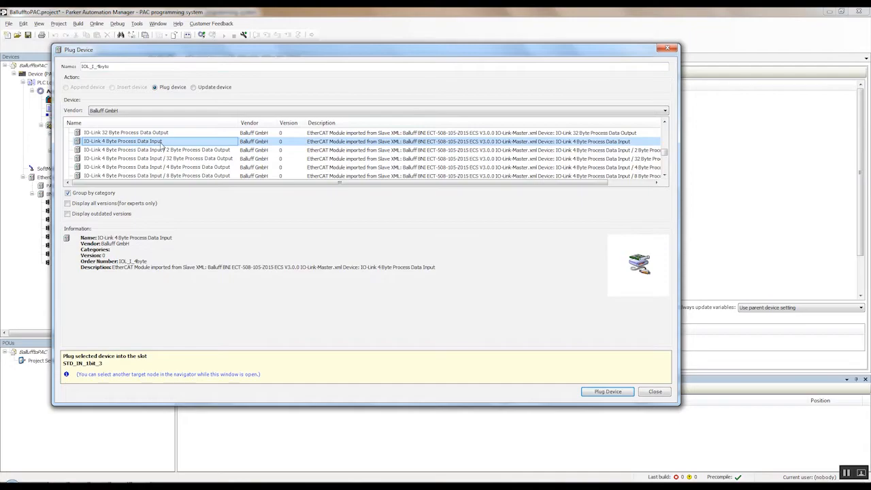
{"action": "left_click", "coordinate": [613, 392]}
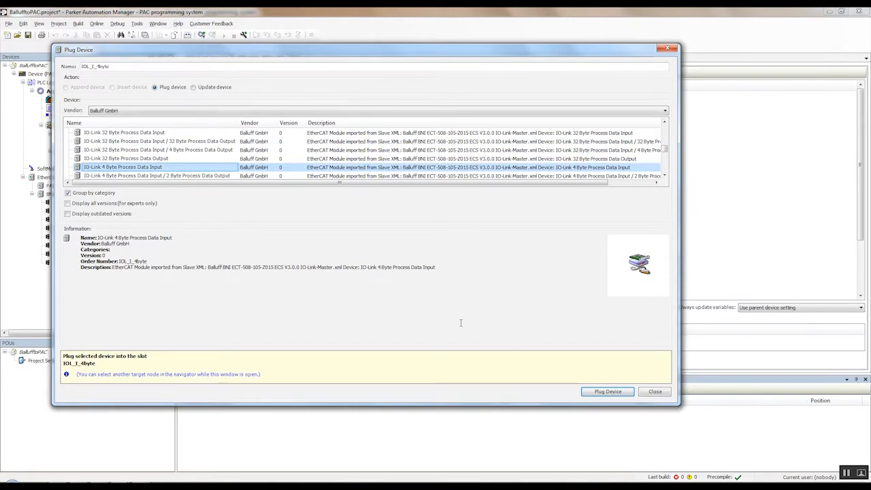
{"action": "left_click", "coordinate": [655, 392]}
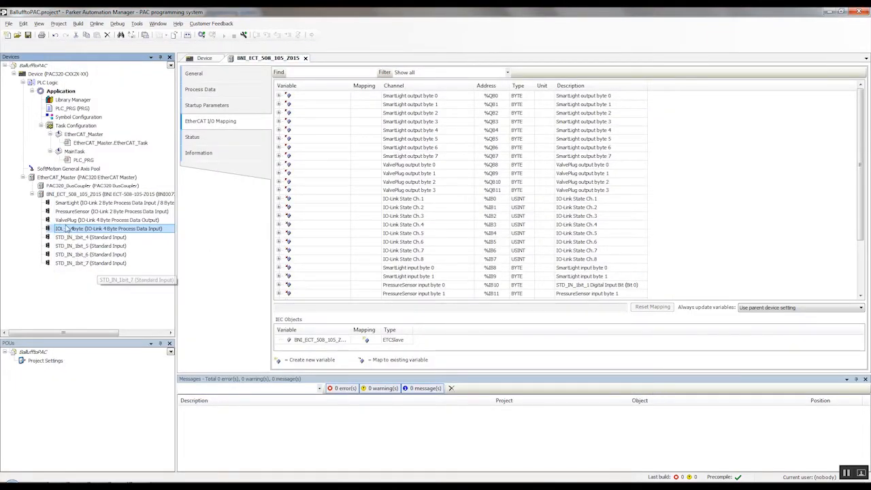
Rename the newly plugged IOL_I_4byte device in the device tree as PowerSupply.
{"action": "left_click", "coordinate": [68, 229]}
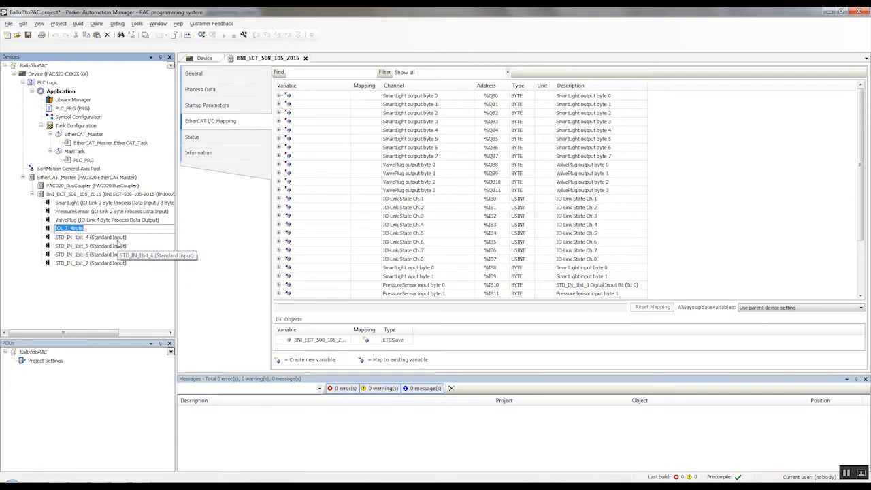
{"action": "type", "text": "Po"}
{"action": "key", "text": "Return"}
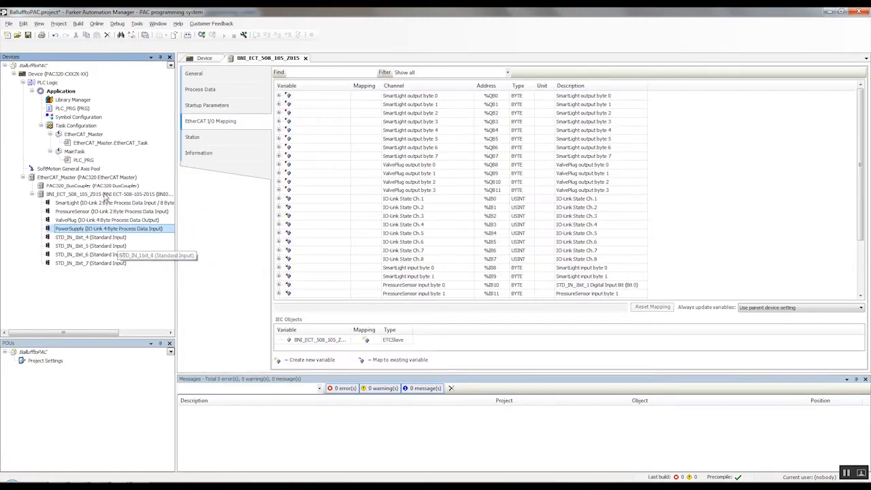
Examine the Balluff module's I/O mapping for the input and output bytes of the plugged-in devices.
{"action": "left_click", "coordinate": [106, 195]}
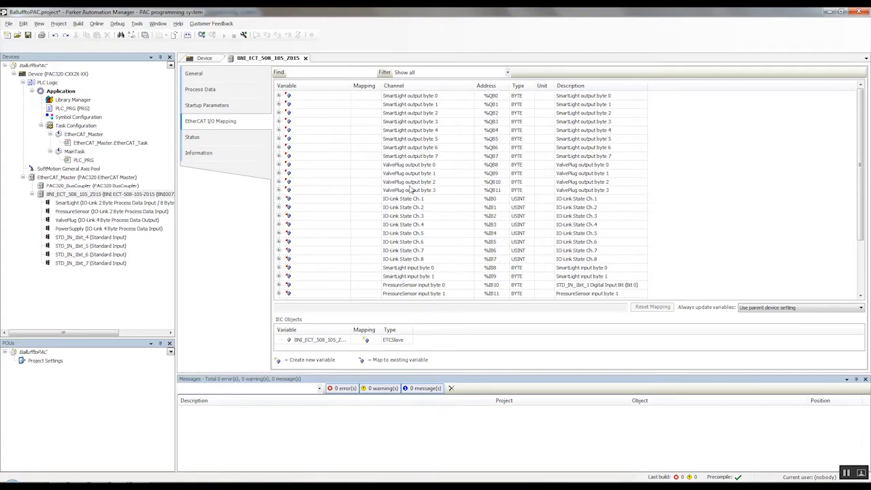
{"action": "left_click", "coordinate": [417, 215]}
{"action": "scroll", "coordinate": [419, 221], "scroll_direction": "down", "scroll_amount": 3}
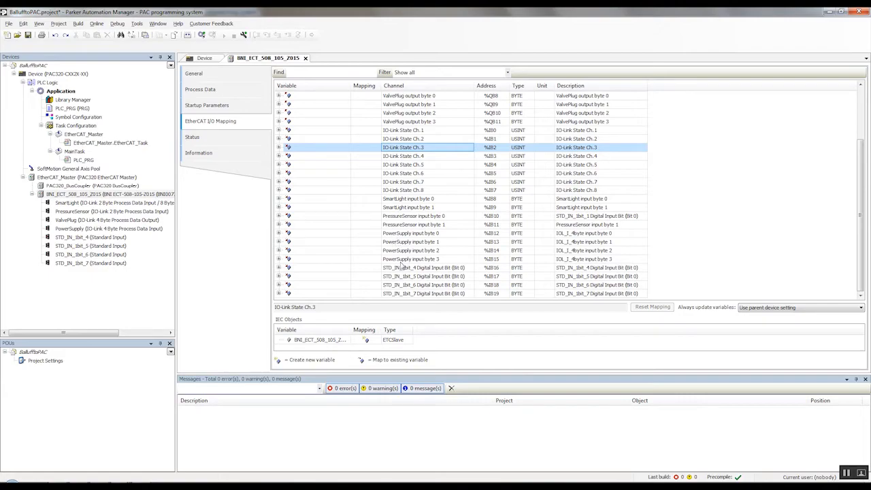
{"action": "scroll", "coordinate": [454, 260], "scroll_direction": "up", "scroll_amount": 3}
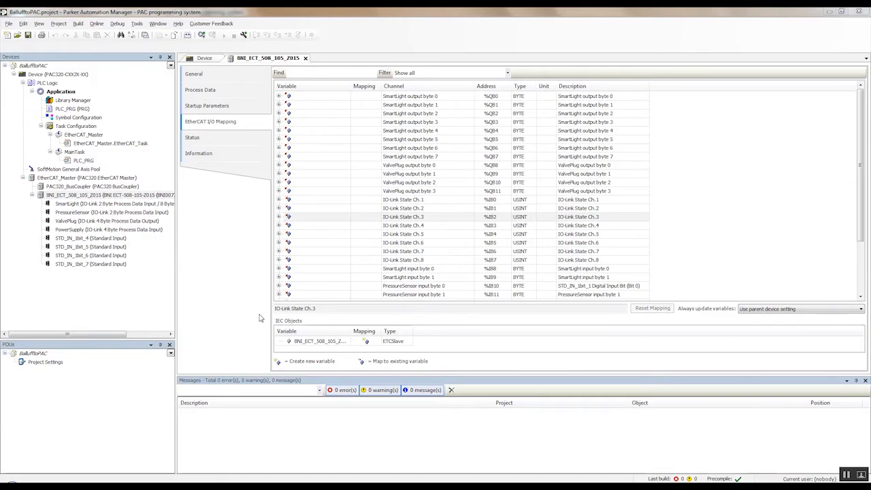
Switch to the 2017-5-24_BalluffDemo_Final project and expand SmartLight output byte 0 to show its mapped bit variables.
{"action": "mouse_move", "coordinate": [121, 486]}
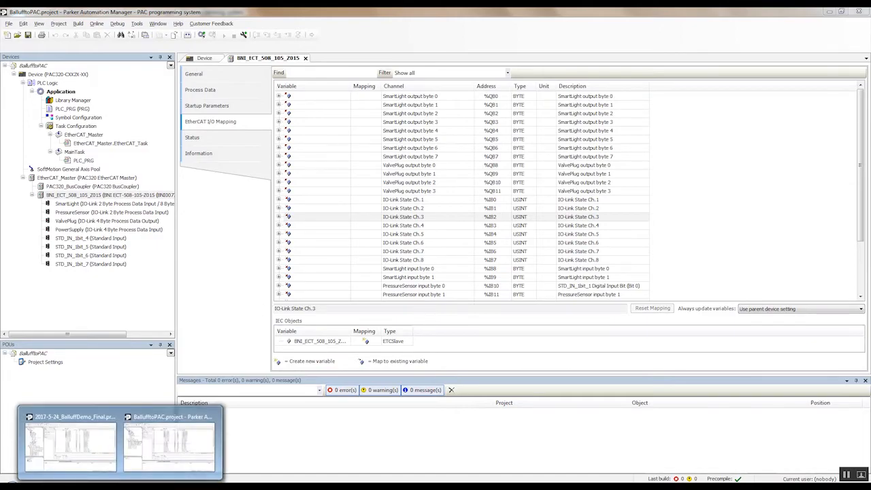
{"action": "left_click", "coordinate": [94, 456]}
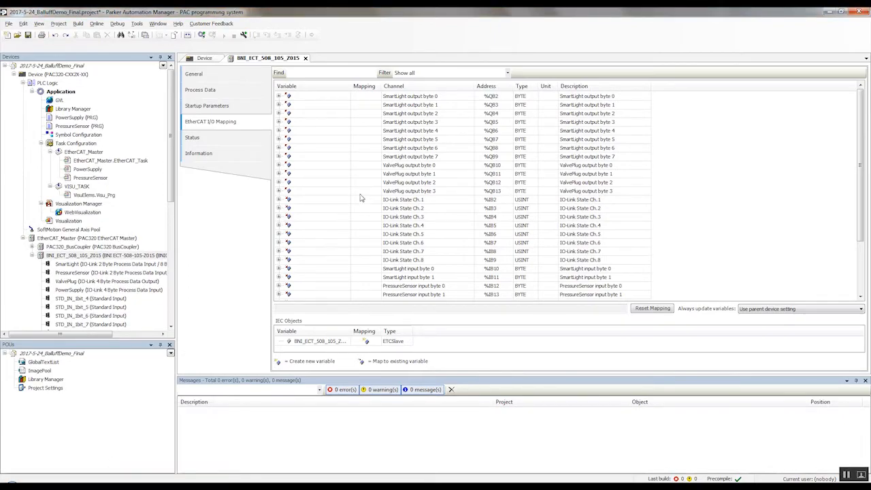
{"action": "left_click", "coordinate": [279, 96]}
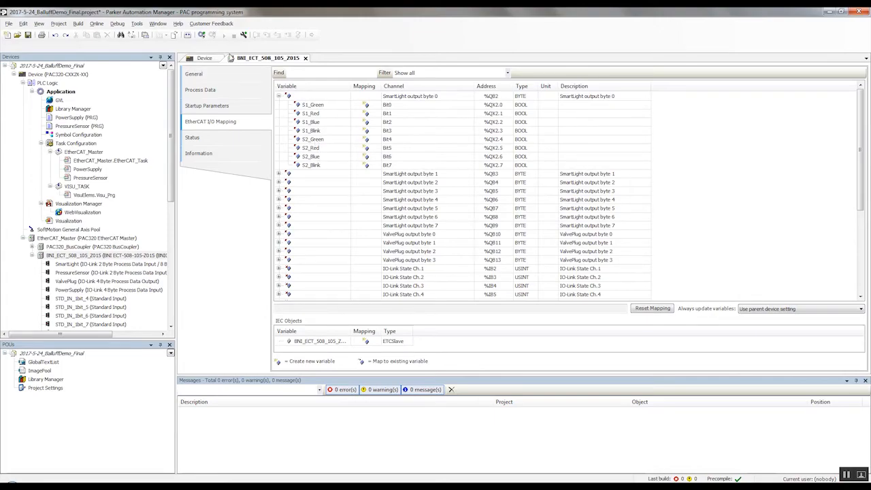
Log in to the controller, start the application, and switch to the web visualization in the browser.
{"action": "left_click", "coordinate": [202, 34]}
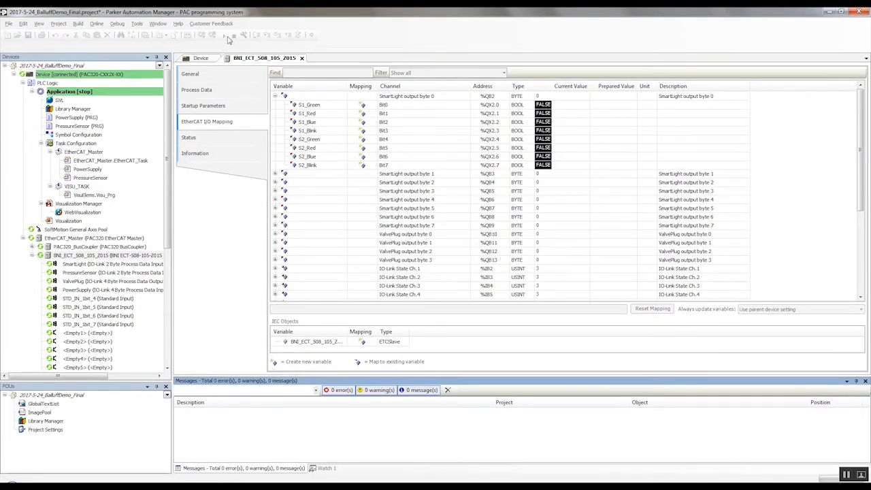
{"action": "left_click", "coordinate": [224, 39]}
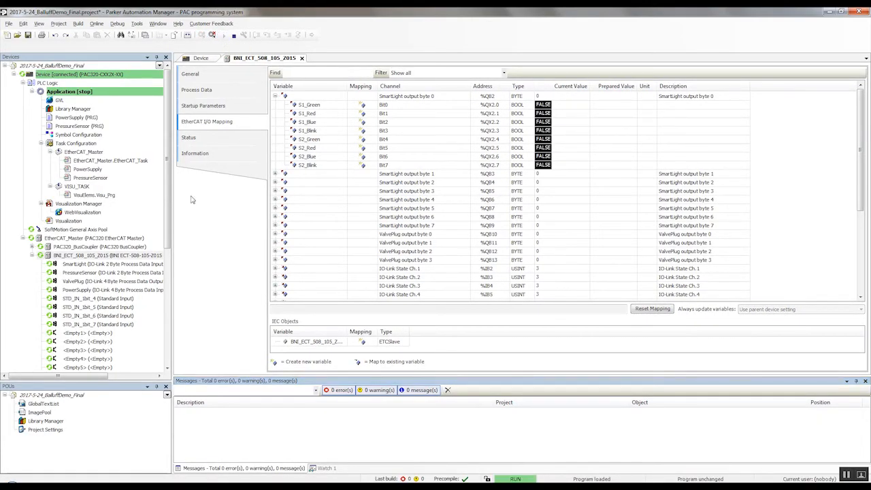
{"action": "mouse_move", "coordinate": [42, 478]}
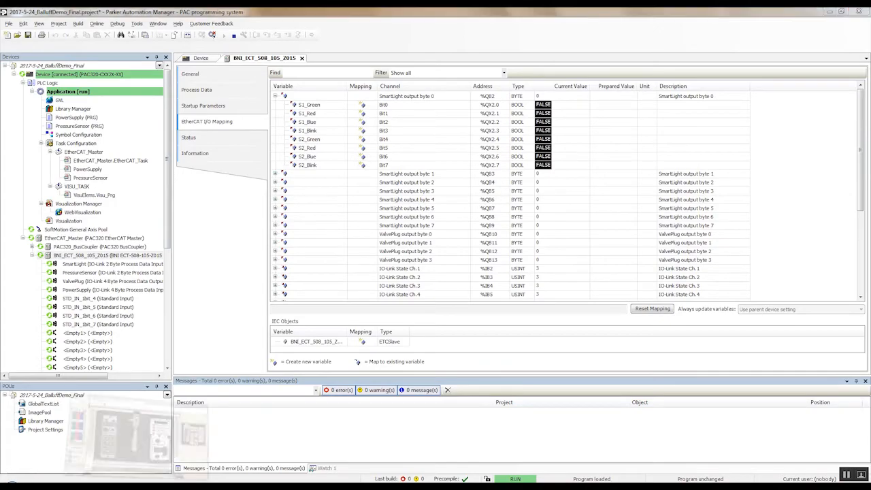
{"action": "left_click", "coordinate": [101, 435]}
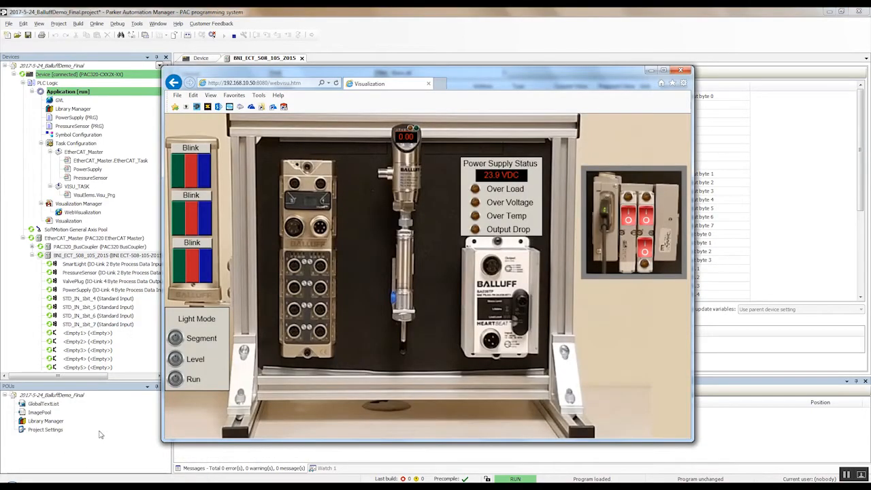
Toggle each of the three valve switches in the visualization on and back off.
{"action": "left_click", "coordinate": [628, 216]}
{"action": "left_click", "coordinate": [647, 217]}
{"action": "left_click", "coordinate": [646, 250]}
{"action": "left_click", "coordinate": [645, 250]}
{"action": "left_click", "coordinate": [647, 218]}
{"action": "left_click", "coordinate": [629, 219]}
Set the light mode to Segment and switch green, red and blue colours across the bottom, middle and top light segments.
{"action": "left_click", "coordinate": [175, 339]}
{"action": "left_click", "coordinate": [180, 274]}
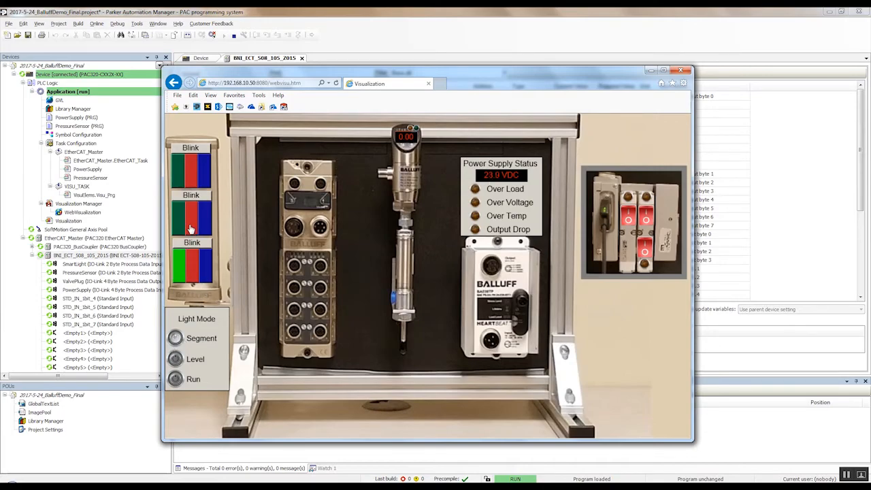
{"action": "left_click", "coordinate": [192, 261]}
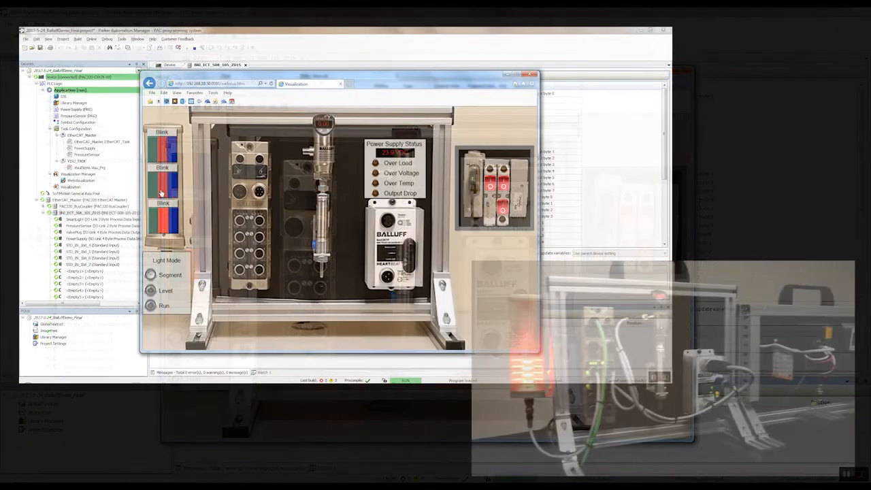
{"action": "left_click", "coordinate": [179, 228]}
{"action": "left_click", "coordinate": [192, 228]}
{"action": "left_click", "coordinate": [174, 193]}
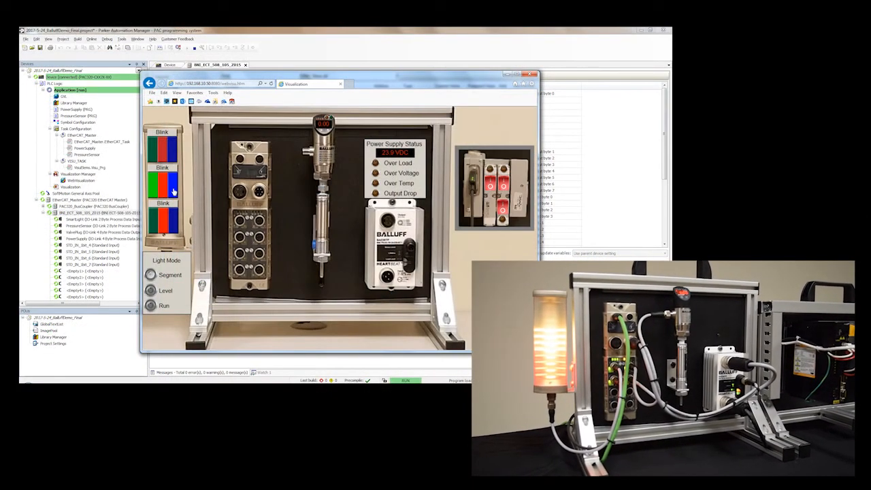
{"action": "left_click", "coordinate": [172, 156]}
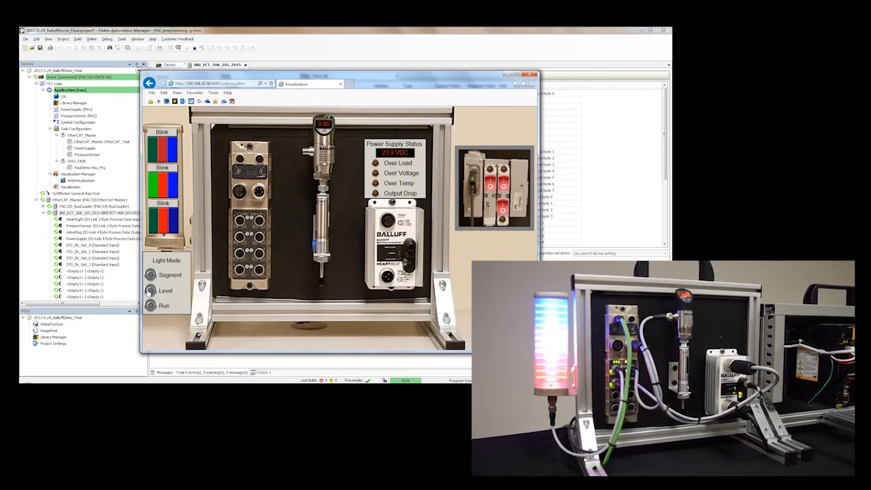
Change the light mode to Level.
{"action": "left_click", "coordinate": [151, 290]}
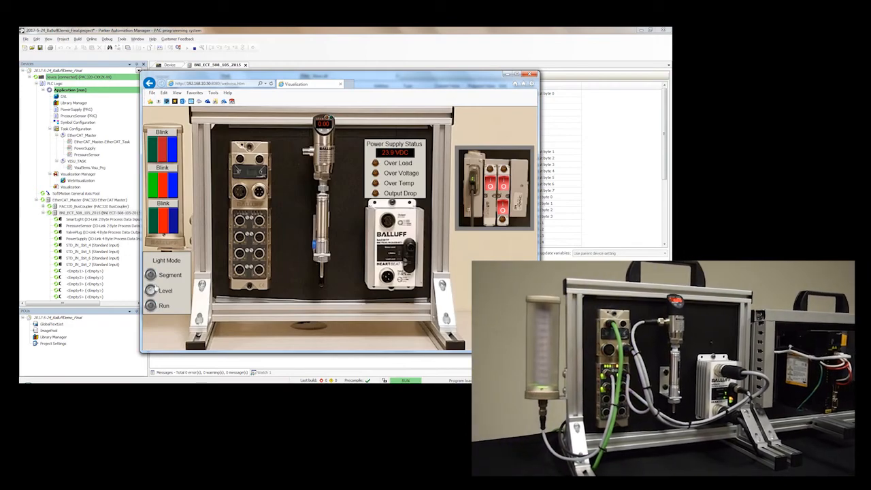